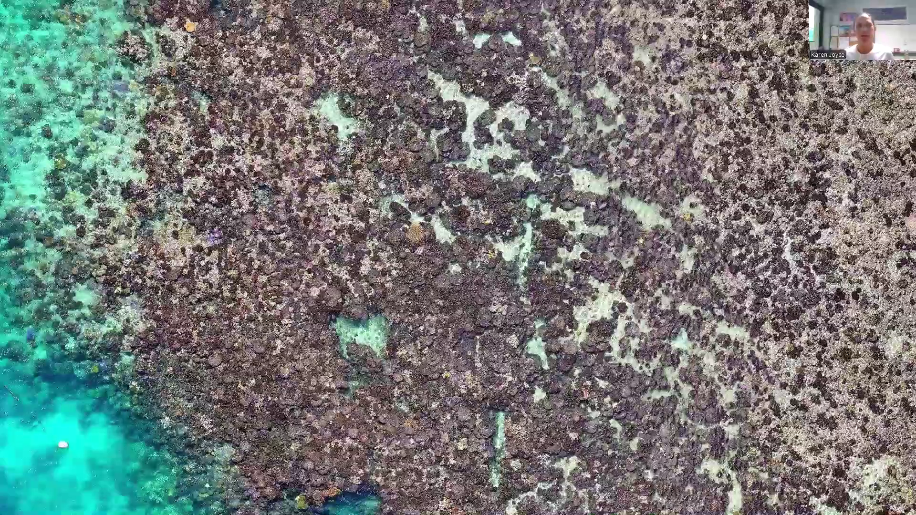
- Switch from the slides to the GeoNadir project P1 Analysis to insights webinar and locate Lizard Island on the map
{"action": "key", "text": "Right"}
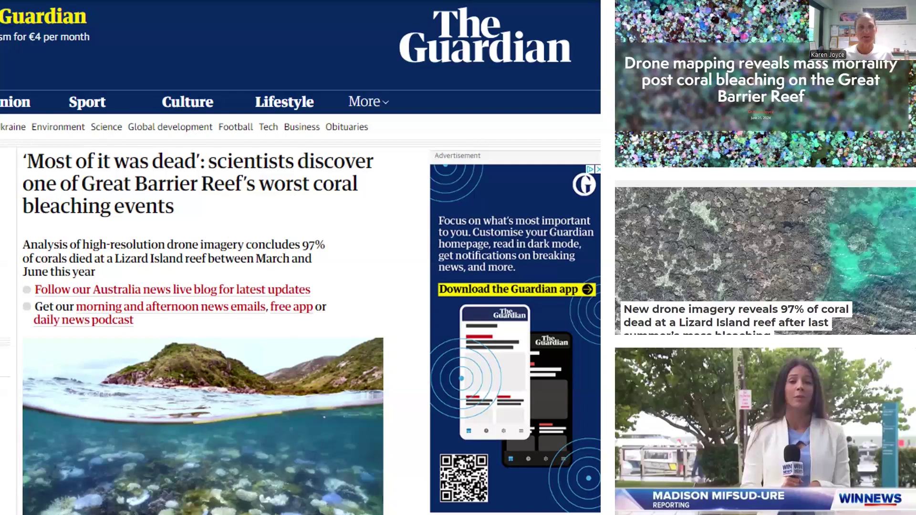
{"action": "key", "text": "alt+Tab"}
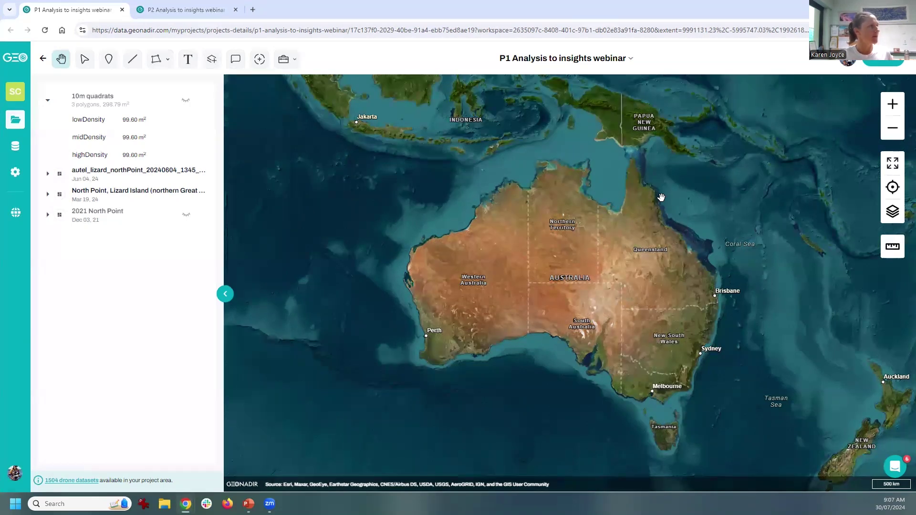
{"action": "scroll", "coordinate": [668, 204], "scroll_direction": "up", "scroll_amount": 2}
{"action": "scroll", "coordinate": [657, 210], "scroll_direction": "up", "scroll_amount": 3}
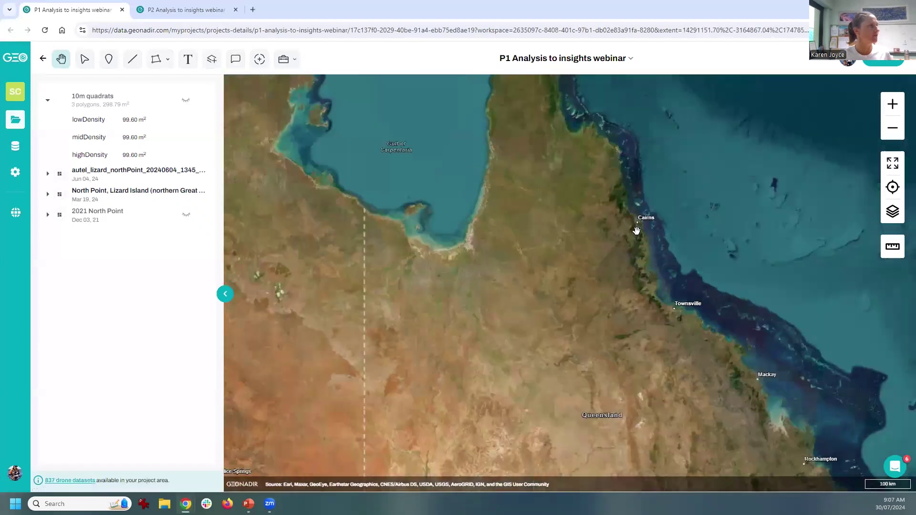
{"action": "scroll", "coordinate": [629, 205], "scroll_direction": "up", "scroll_amount": 1}
{"action": "scroll", "coordinate": [637, 168], "scroll_direction": "up", "scroll_amount": 1}
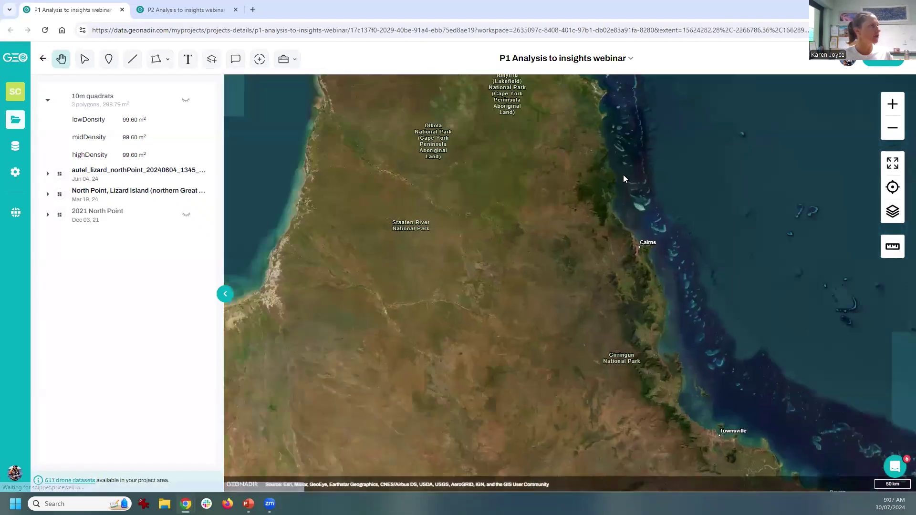
{"action": "scroll", "coordinate": [586, 210], "scroll_direction": "up", "scroll_amount": 2}
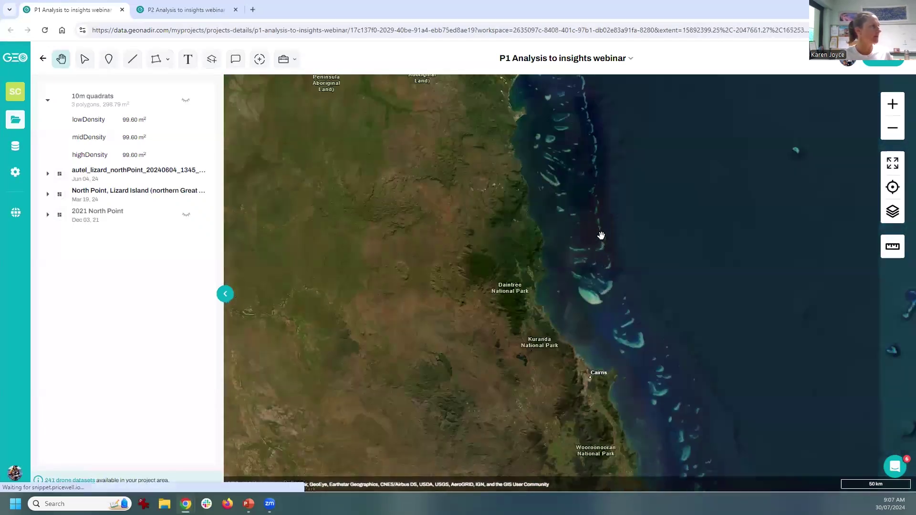
{"action": "scroll", "coordinate": [575, 186], "scroll_direction": "up", "scroll_amount": 1}
{"action": "scroll", "coordinate": [578, 341], "scroll_direction": "up", "scroll_amount": 1}
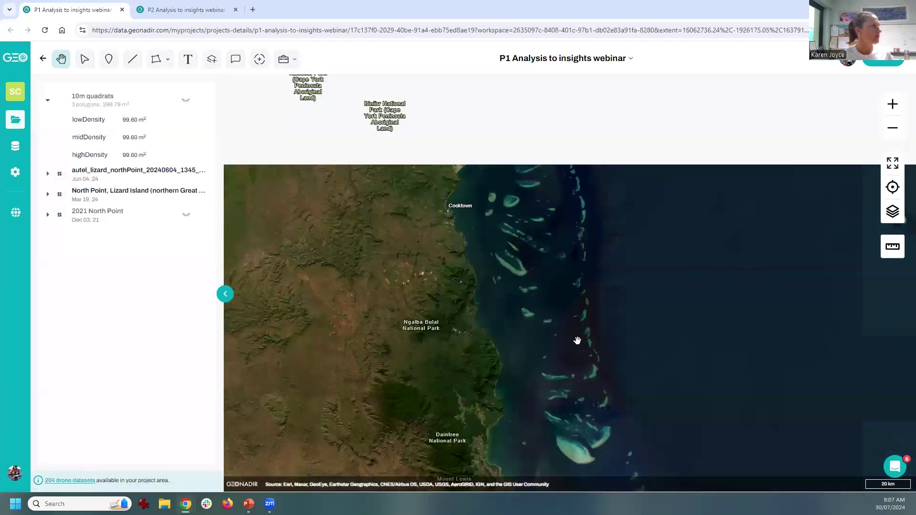
{"action": "scroll", "coordinate": [551, 198], "scroll_direction": "up", "scroll_amount": 1}
{"action": "scroll", "coordinate": [571, 307], "scroll_direction": "up", "scroll_amount": 1}
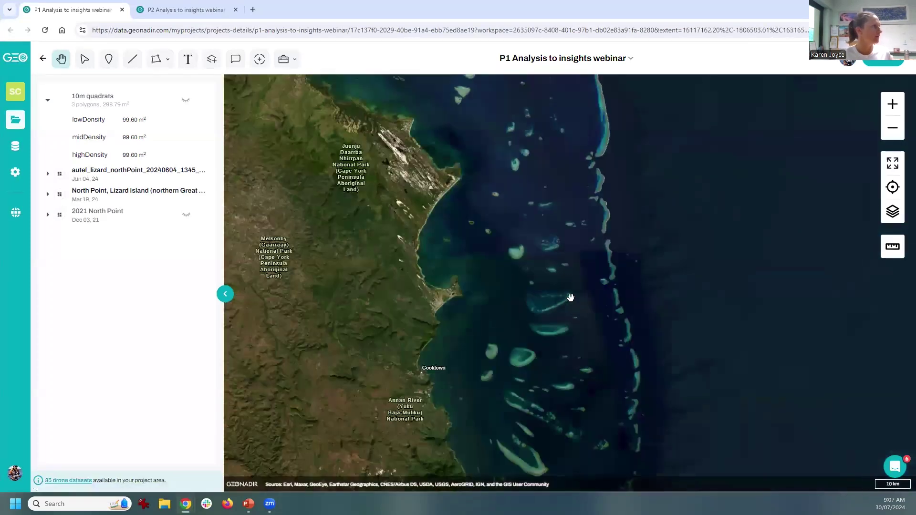
{"action": "scroll", "coordinate": [544, 210], "scroll_direction": "up", "scroll_amount": 1}
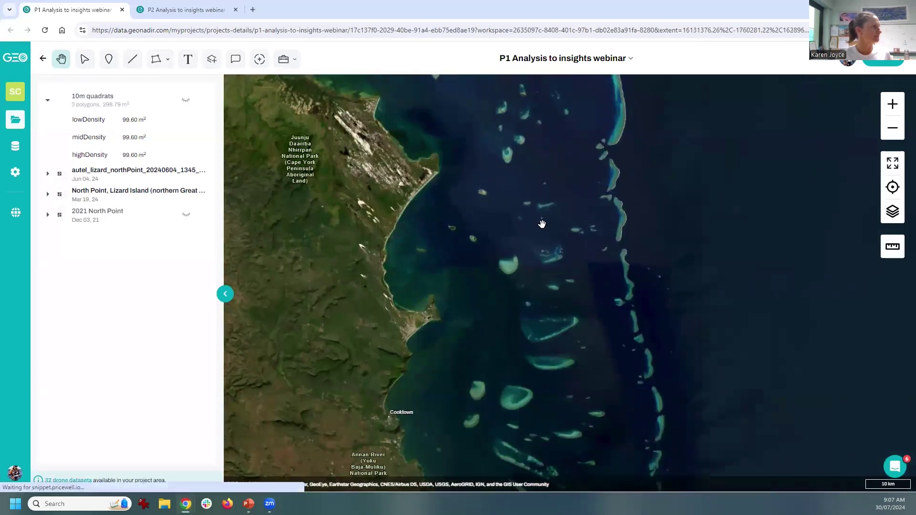
{"action": "left_click_drag", "start_coordinate": [539, 219], "coordinate": [571, 304]}
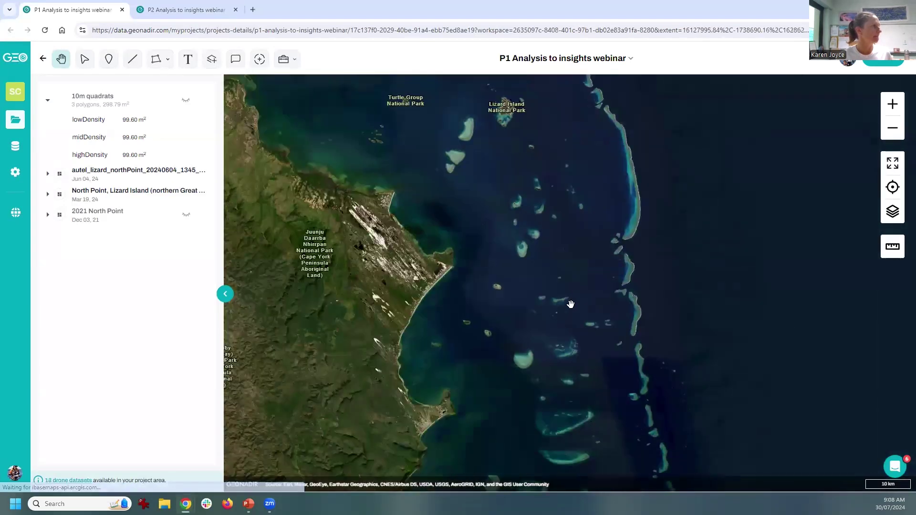
{"action": "scroll", "coordinate": [569, 298], "scroll_direction": "up", "scroll_amount": 5}
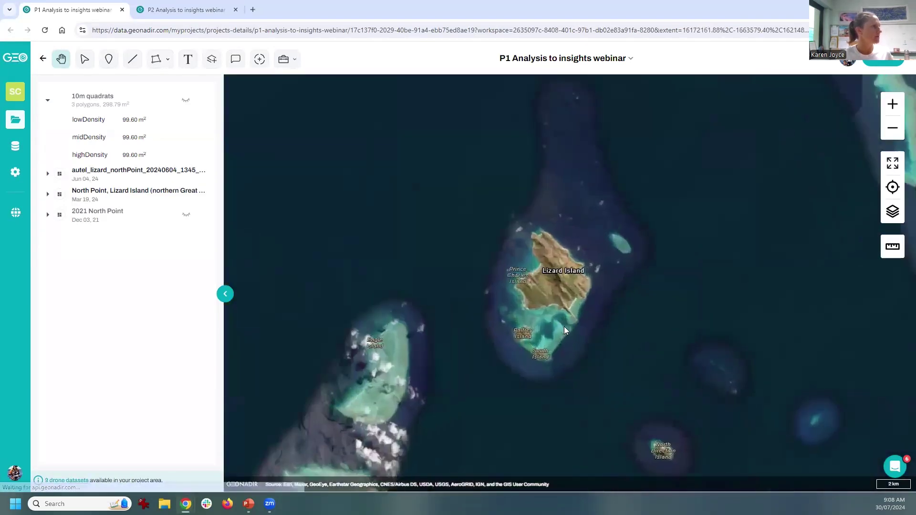
- Find the North Point drone imagery at the northern tip of Lizard Island
{"action": "scroll", "coordinate": [554, 260], "scroll_direction": "up", "scroll_amount": 3}
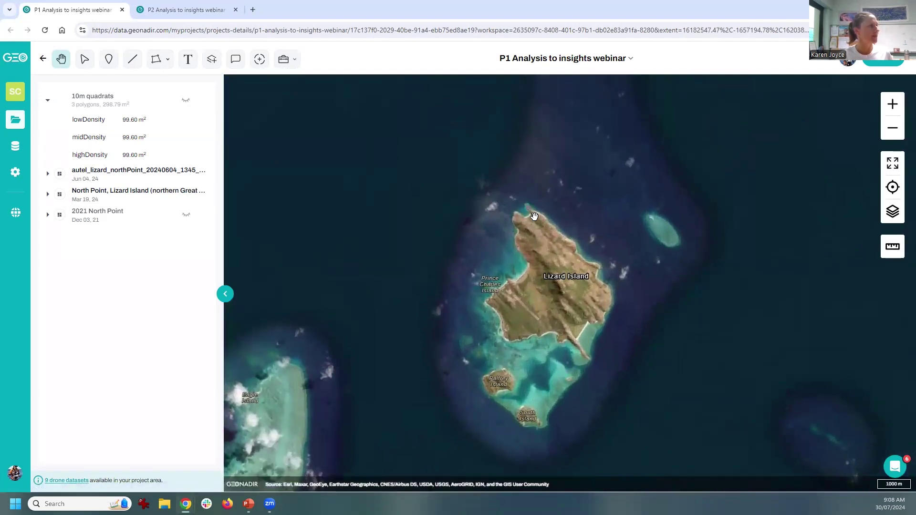
{"action": "scroll", "coordinate": [531, 205], "scroll_direction": "up", "scroll_amount": 2}
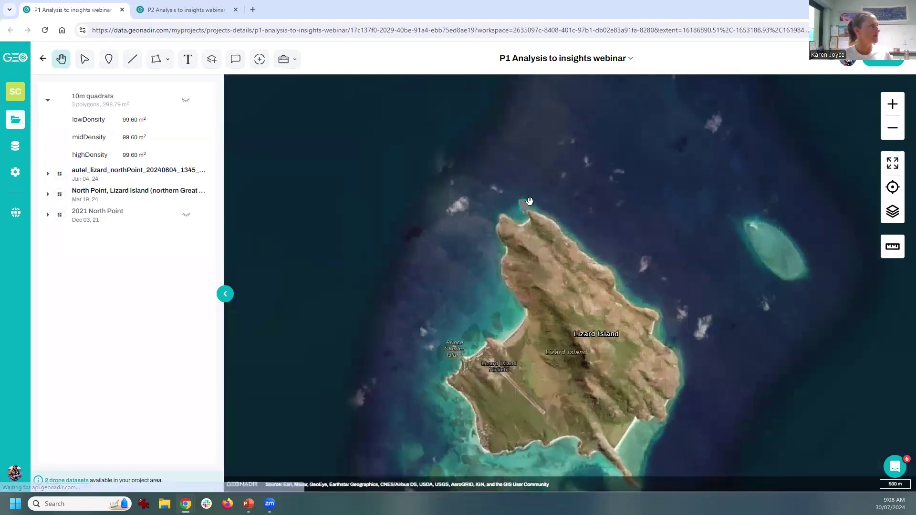
{"action": "scroll", "coordinate": [528, 204], "scroll_direction": "up", "scroll_amount": 3}
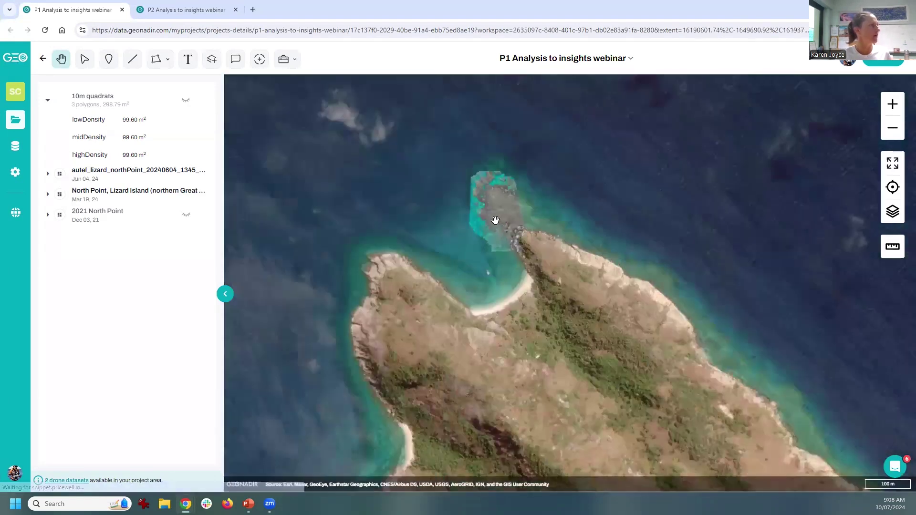
{"action": "scroll", "coordinate": [495, 220], "scroll_direction": "up", "scroll_amount": 1}
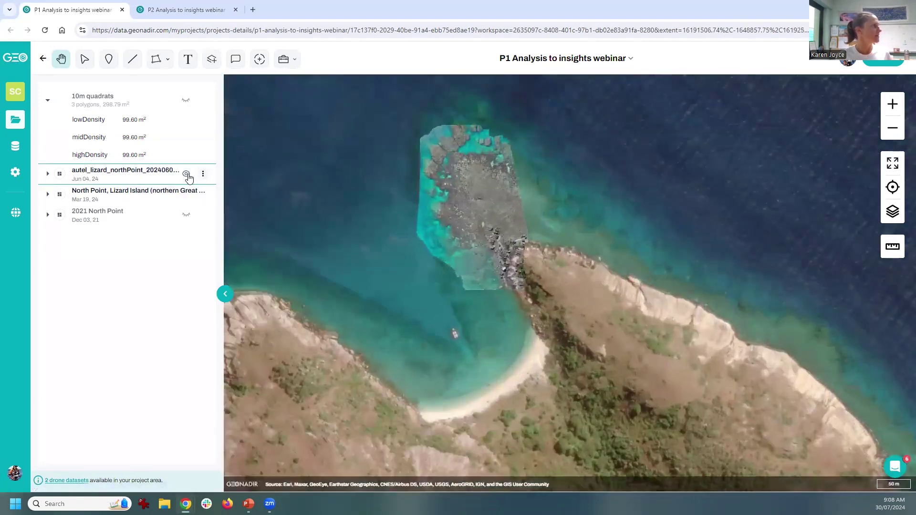
- Hide the Jun 04, 24 drone dataset and examine the corals in the Mar 19, 24 imagery up close
{"action": "left_click", "coordinate": [186, 174]}
{"action": "scroll", "coordinate": [466, 191], "scroll_direction": "up", "scroll_amount": 1}
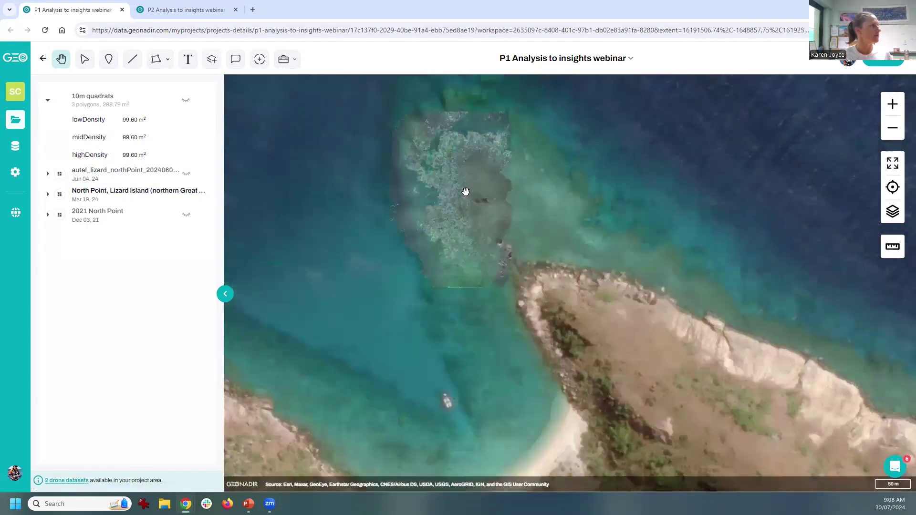
{"action": "scroll", "coordinate": [508, 216], "scroll_direction": "up", "scroll_amount": 2}
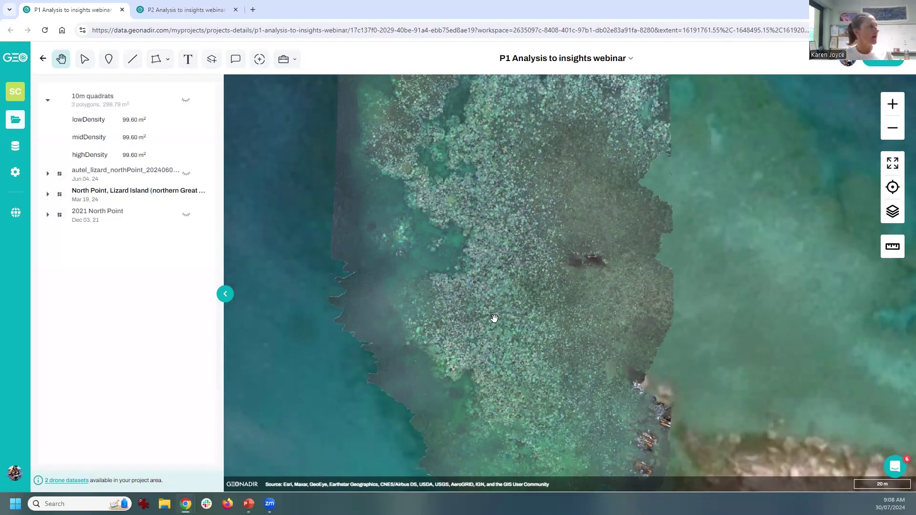
{"action": "scroll", "coordinate": [504, 330], "scroll_direction": "up", "scroll_amount": 3}
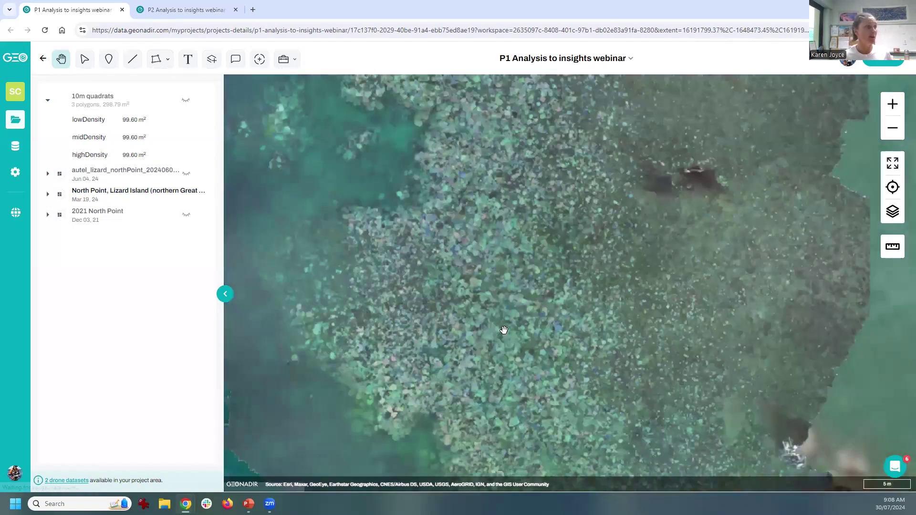
{"action": "scroll", "coordinate": [505, 330], "scroll_direction": "up", "scroll_amount": 1}
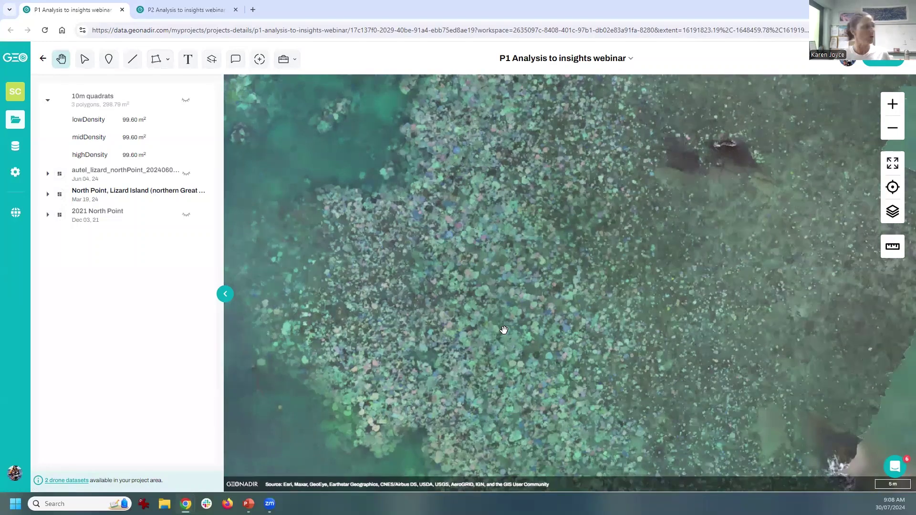
{"action": "scroll", "coordinate": [506, 329], "scroll_direction": "up", "scroll_amount": 3}
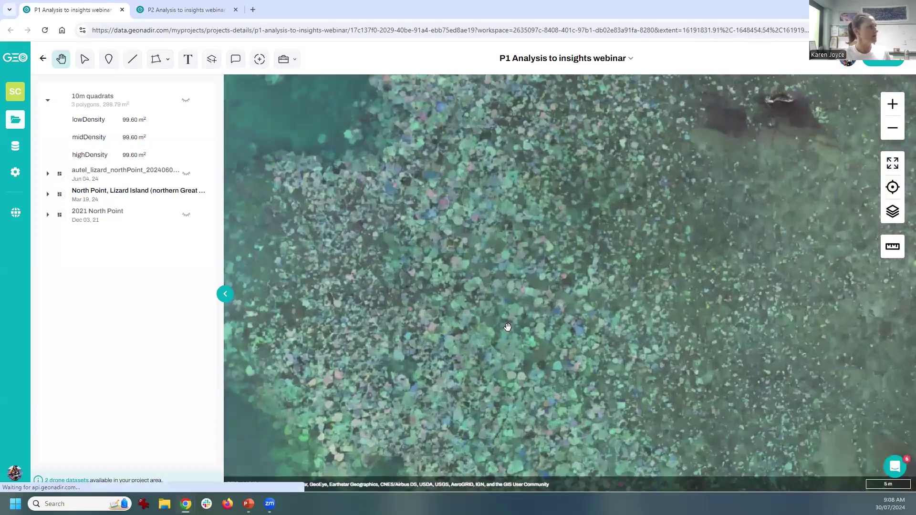
{"action": "scroll", "coordinate": [507, 327], "scroll_direction": "up", "scroll_amount": 1}
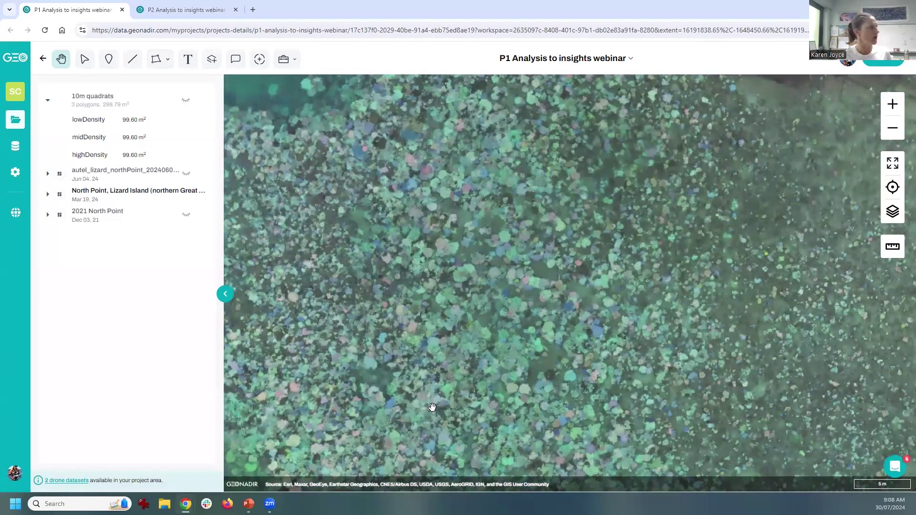
- Show the Jun 04, 24 dataset again, select it and start a swipe comparison with the imagery underneath
{"action": "left_click", "coordinate": [186, 176]}
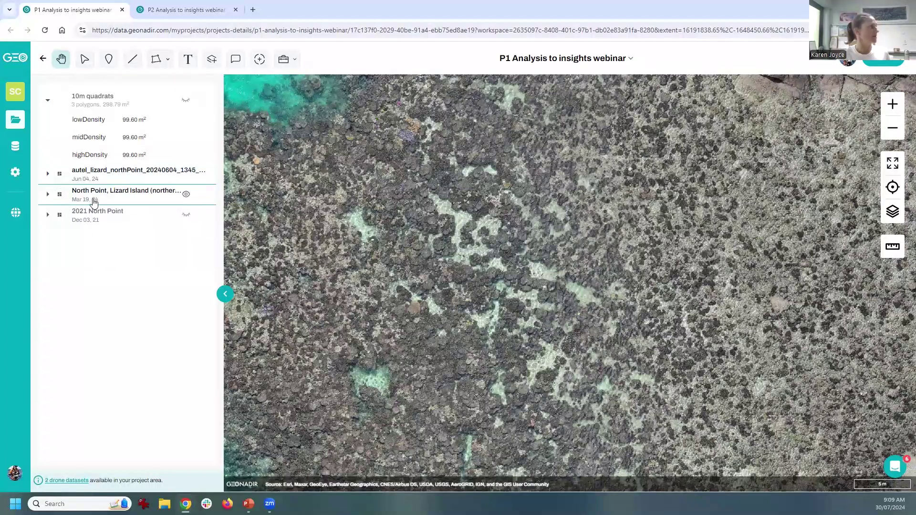
{"action": "left_click", "coordinate": [157, 172]}
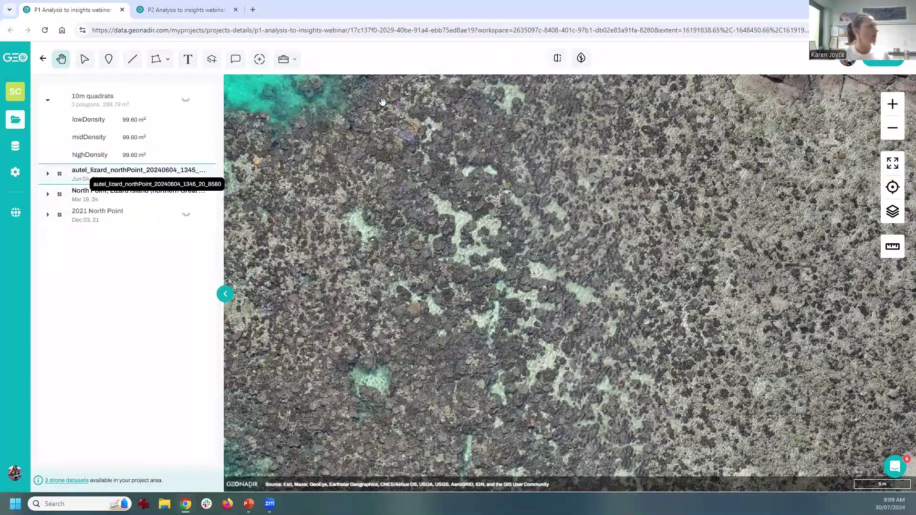
{"action": "left_click", "coordinate": [552, 67]}
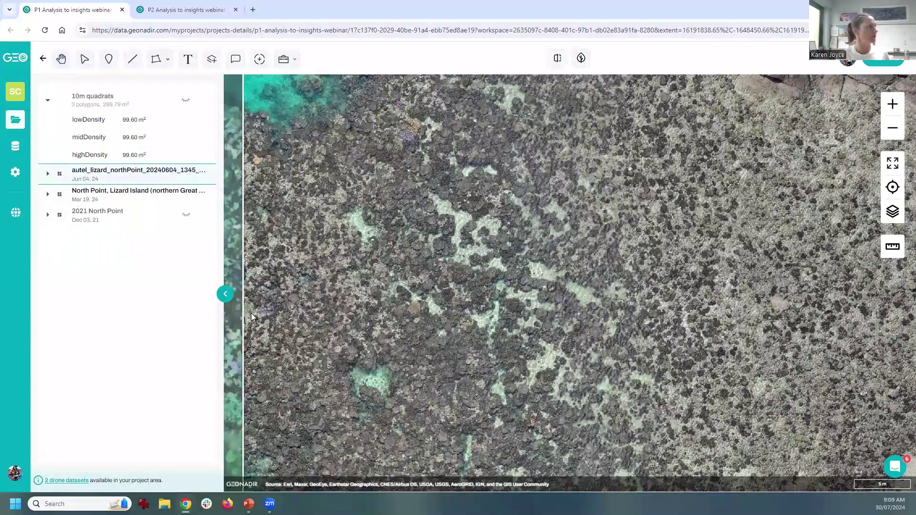
- Sweep the comparison divider back and forth across the reef to compare the March and June 2024 imagery
{"action": "left_click_drag", "start_coordinate": [241, 313], "coordinate": [289, 323]}
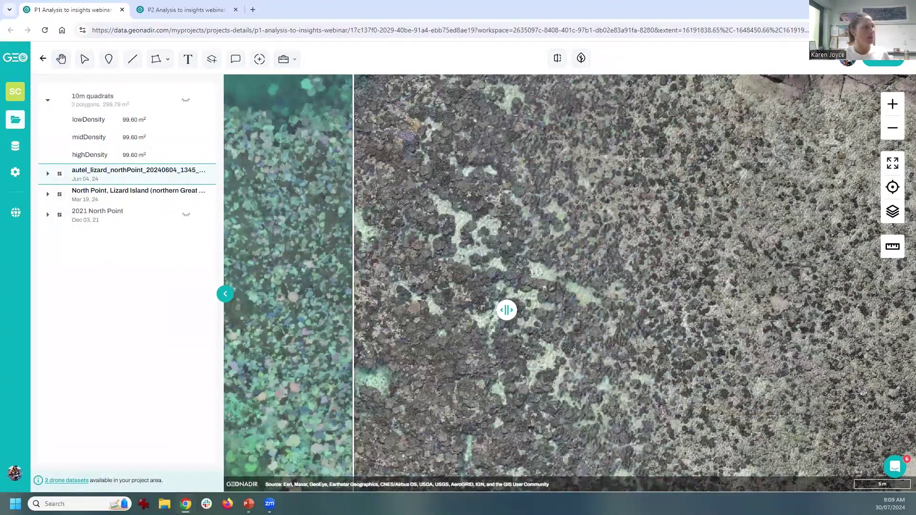
{"action": "left_click_drag", "start_coordinate": [507, 311], "coordinate": [281, 328]}
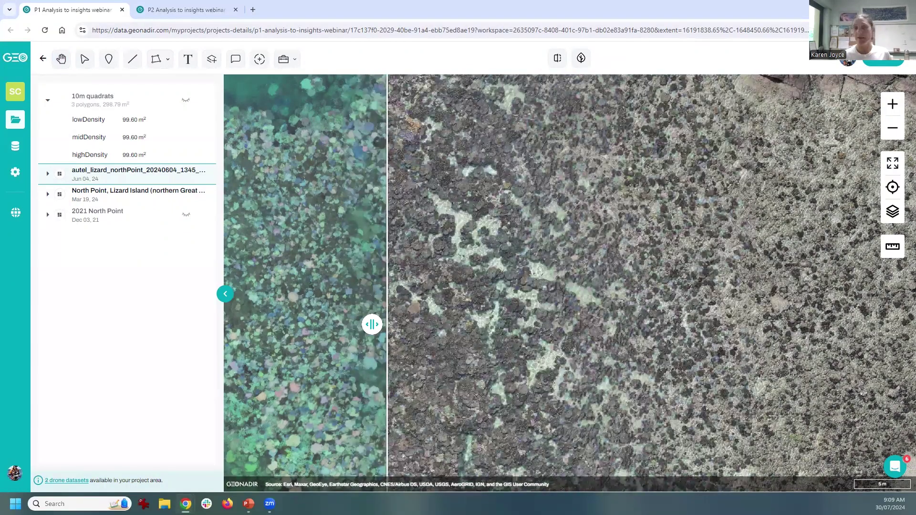
{"action": "left_click_drag", "start_coordinate": [372, 324], "coordinate": [781, 299]}
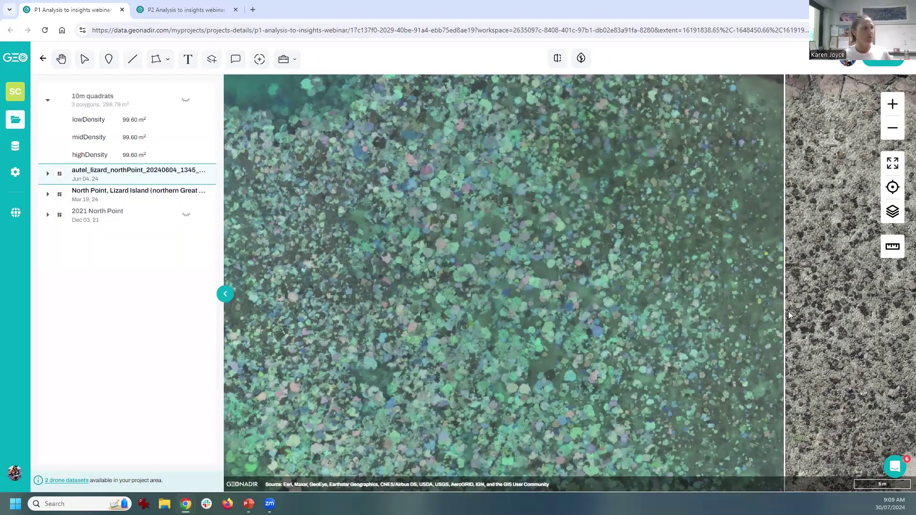
{"action": "left_click_drag", "start_coordinate": [785, 310], "coordinate": [336, 348]}
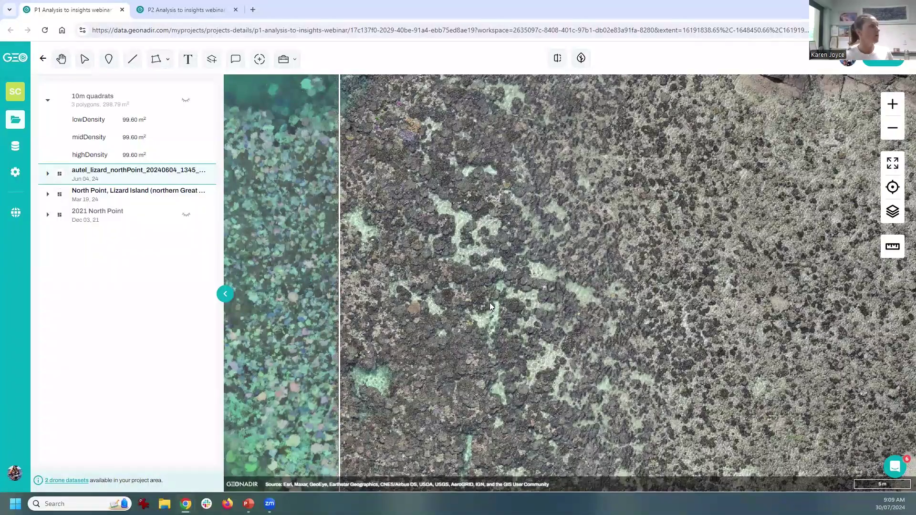
- End the swipe comparison with the Pan tool and show the 10m quadrats layer over the reef
{"action": "scroll", "coordinate": [495, 298], "scroll_direction": "down", "scroll_amount": 1}
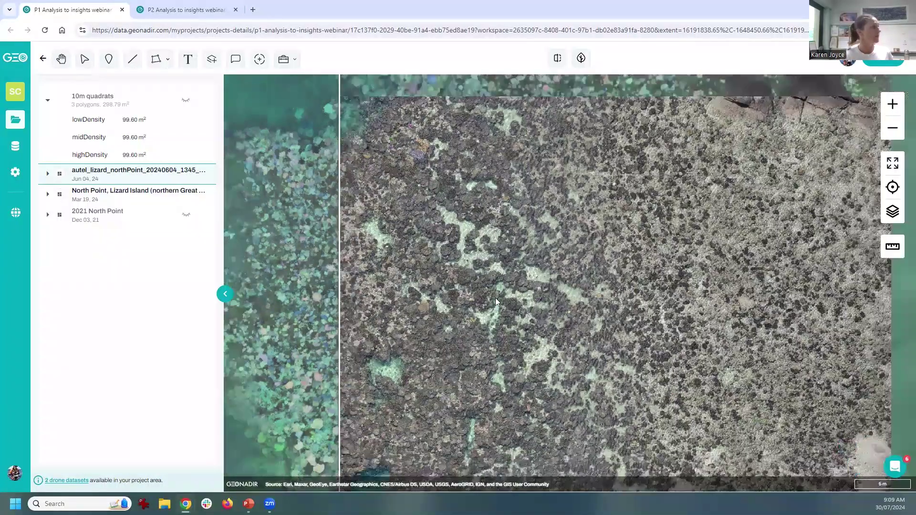
{"action": "left_click", "coordinate": [61, 60]}
{"action": "scroll", "coordinate": [572, 253], "scroll_direction": "down", "scroll_amount": 1}
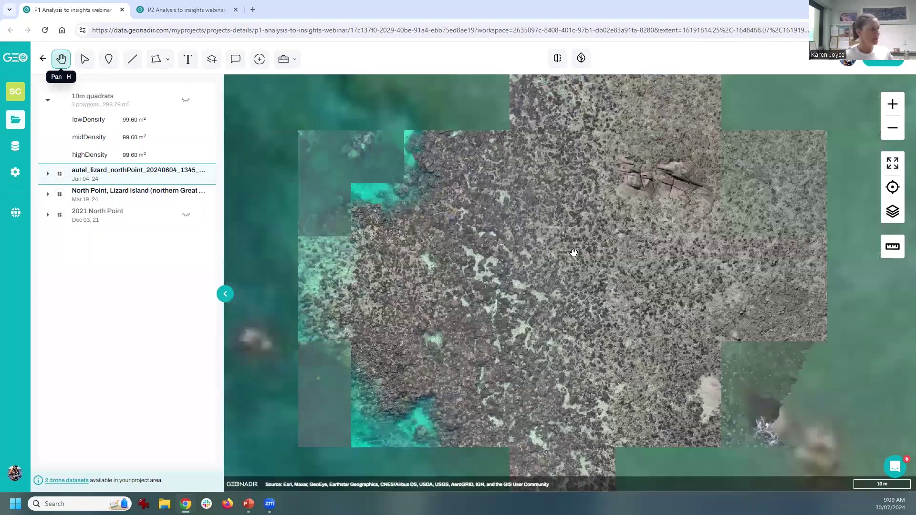
{"action": "scroll", "coordinate": [574, 253], "scroll_direction": "down", "scroll_amount": 1}
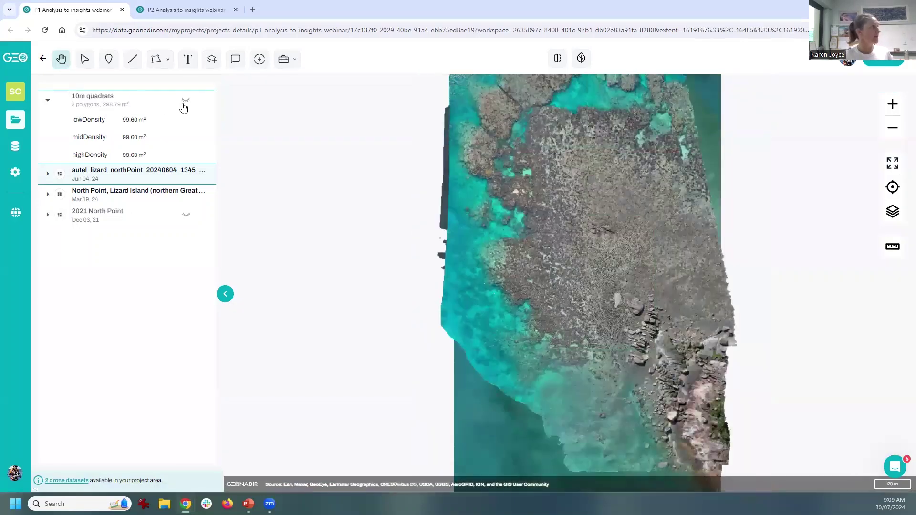
{"action": "left_click", "coordinate": [185, 102]}
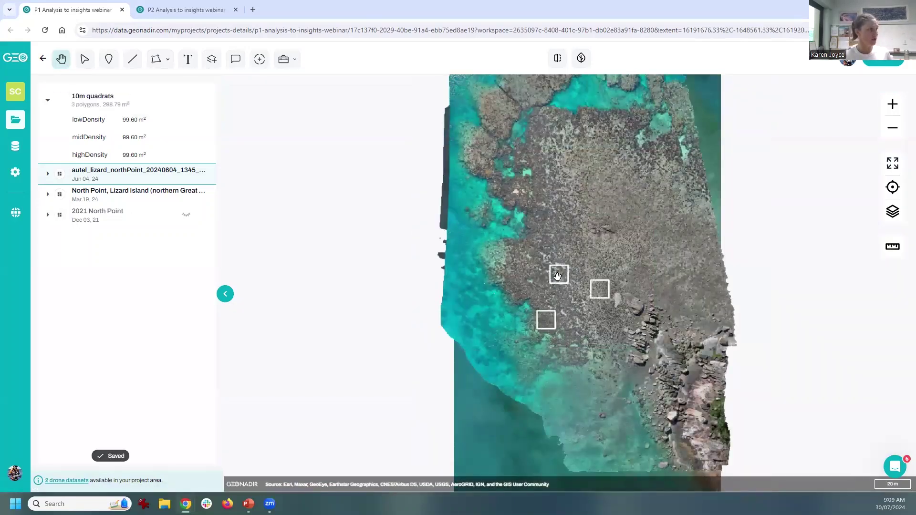
- Frame the three 10m quadrats closely and hide the Jun 04, 24 dataset to view them on the Mar 19, 24 imagery
{"action": "scroll", "coordinate": [553, 287], "scroll_direction": "up", "scroll_amount": 1}
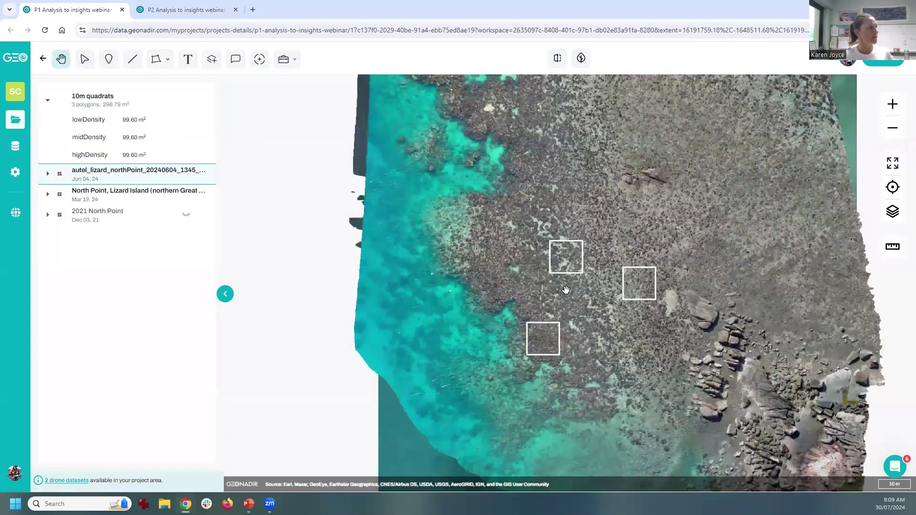
{"action": "scroll", "coordinate": [566, 290], "scroll_direction": "up", "scroll_amount": 1}
{"action": "scroll", "coordinate": [575, 234], "scroll_direction": "up", "scroll_amount": 1}
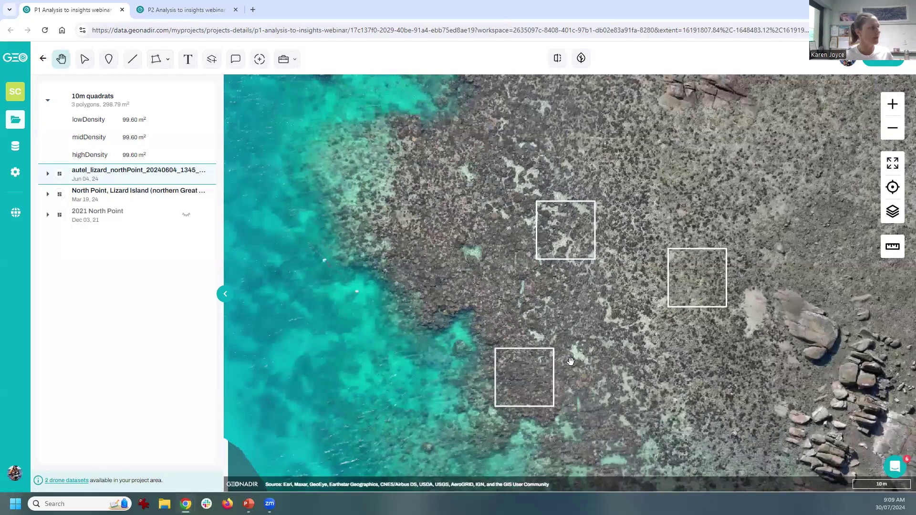
{"action": "scroll", "coordinate": [534, 380], "scroll_direction": "up", "scroll_amount": 2}
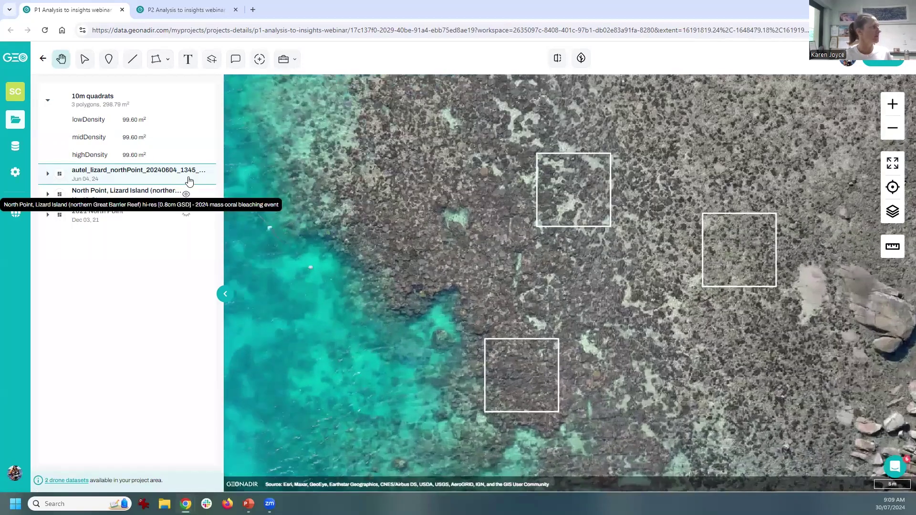
{"action": "left_click", "coordinate": [187, 174]}
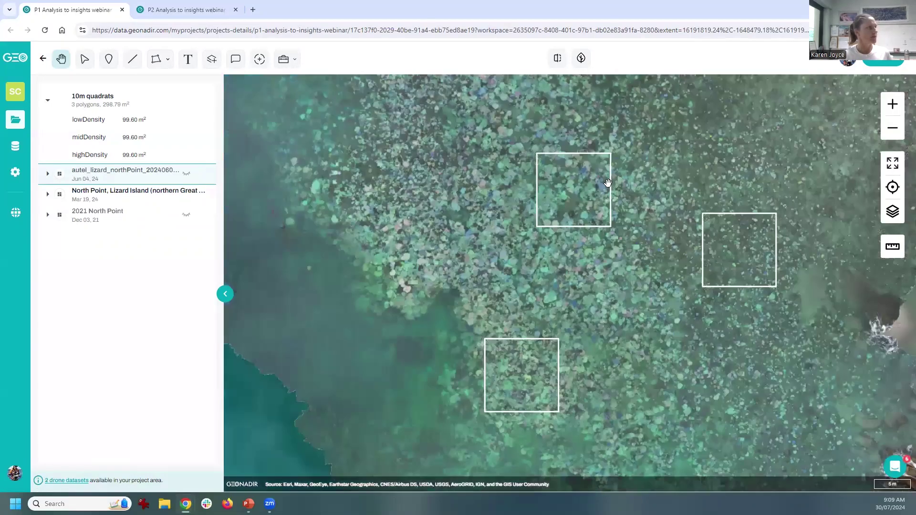
- Trace the coral cluster across the lower-right corner of the midDensity quadrat as a freehand polygon of about 9.8 m²
{"action": "scroll", "coordinate": [536, 382], "scroll_direction": "up", "scroll_amount": 2}
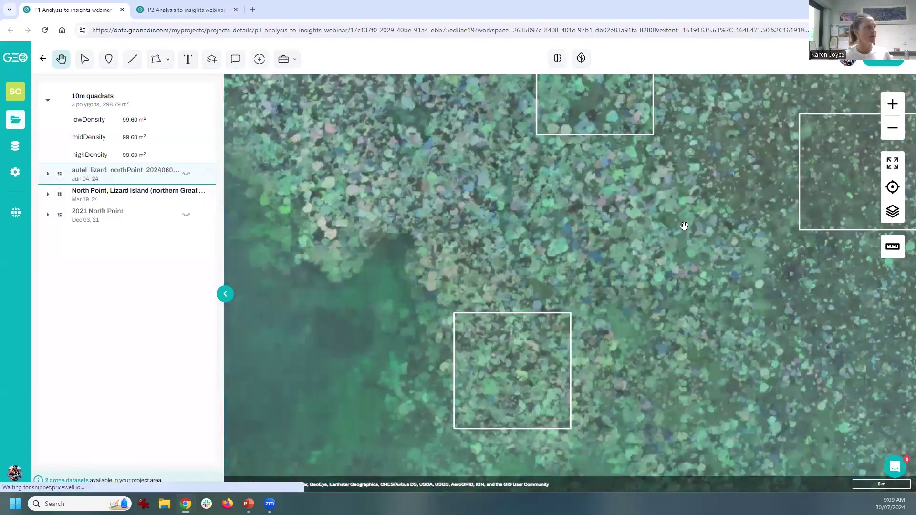
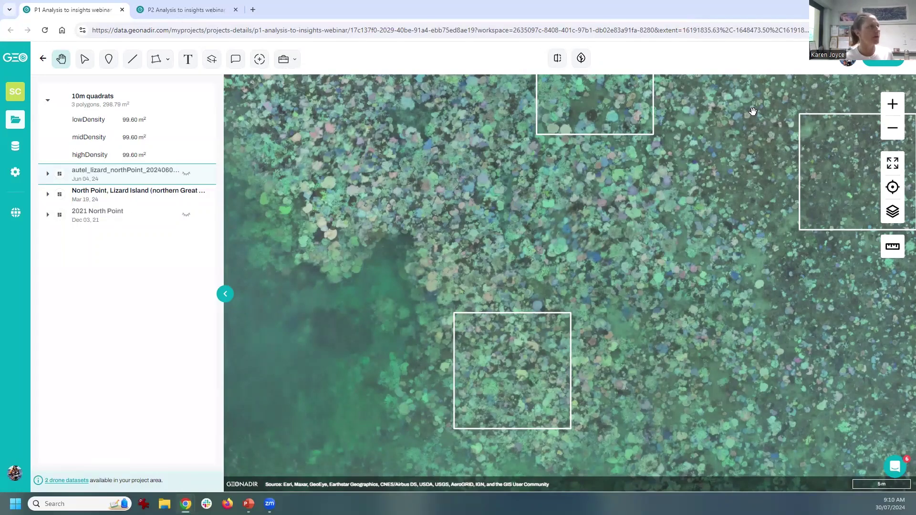
{"action": "left_click_drag", "start_coordinate": [753, 115], "coordinate": [702, 238]}
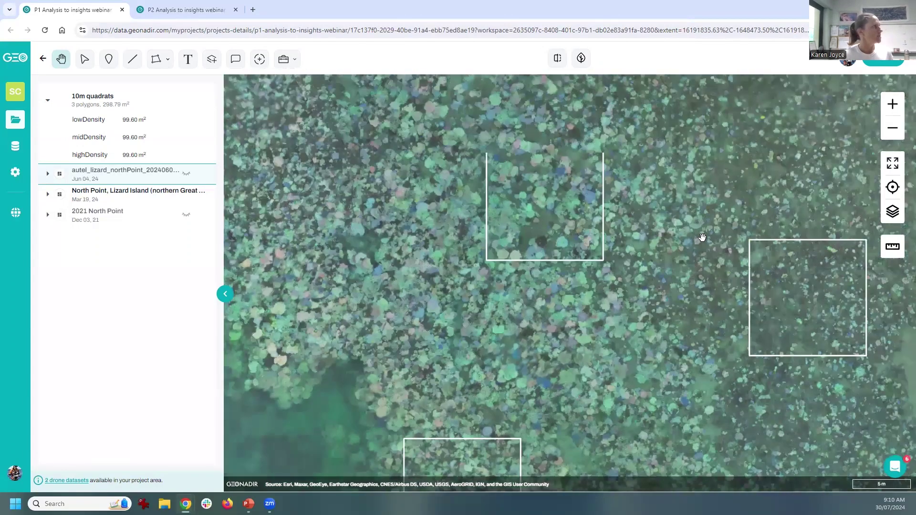
{"action": "scroll", "coordinate": [653, 233], "scroll_direction": "up", "scroll_amount": 2}
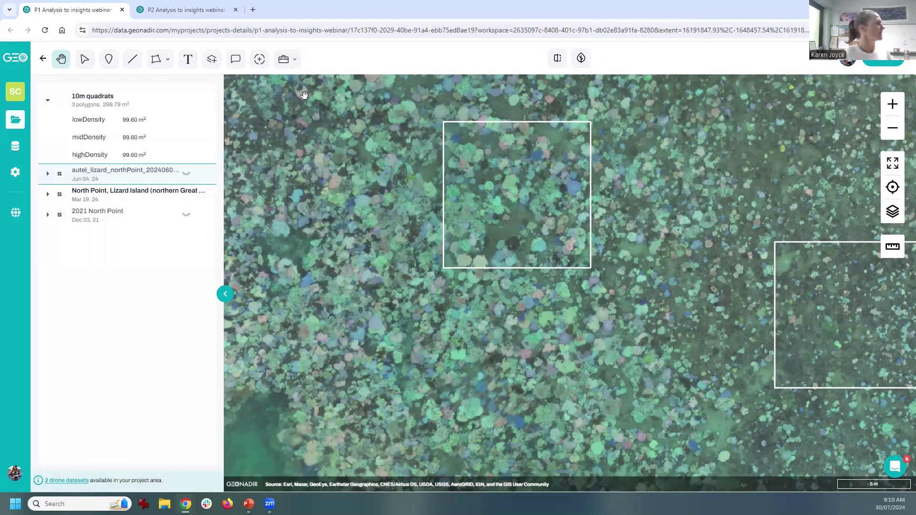
{"action": "left_click", "coordinate": [156, 59]}
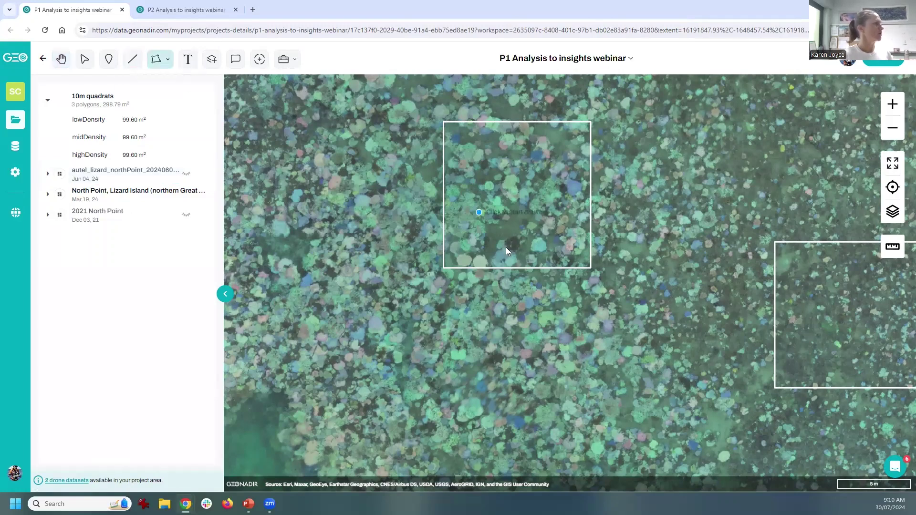
{"action": "left_click", "coordinate": [579, 282]}
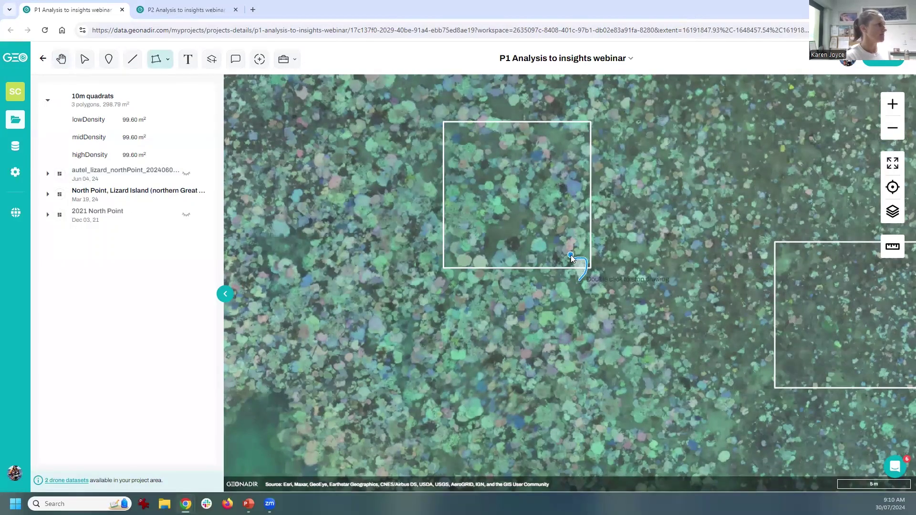
{"action": "mouse_move", "coordinate": [584, 242]}
{"action": "left_mouse_down"}
{"action": "mouse_move", "coordinate": [569, 232]}
{"action": "mouse_move", "coordinate": [552, 252]}
{"action": "mouse_move", "coordinate": [528, 245]}
{"action": "mouse_move", "coordinate": [523, 266]}
{"action": "mouse_move", "coordinate": [538, 278]}
{"action": "left_mouse_up"}
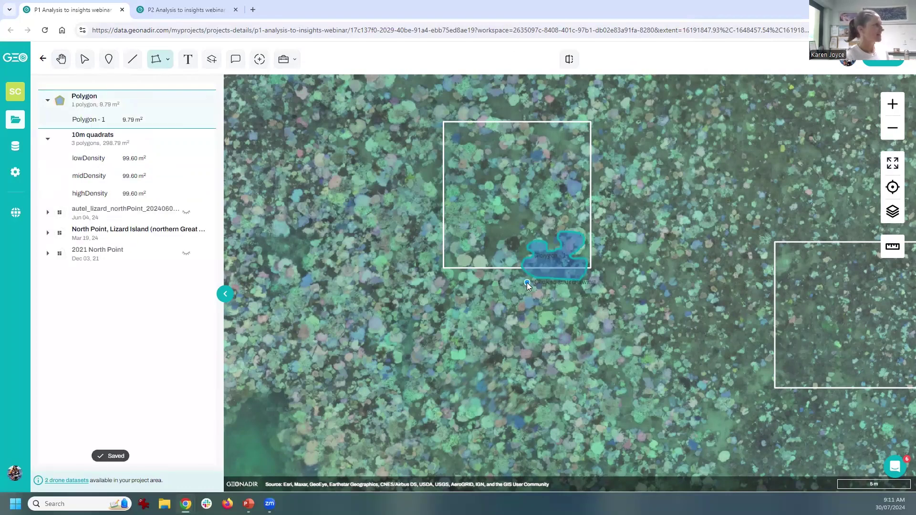
- Trace three more freehand coral polygons along the midDensity quadrat's lower-left side, about 1.1, 3.7 and 13.7 m²
{"action": "mouse_move", "coordinate": [479, 275]}
{"action": "left_mouse_down"}
{"action": "mouse_move", "coordinate": [476, 256]}
{"action": "mouse_move", "coordinate": [476, 272]}
{"action": "mouse_move", "coordinate": [480, 262]}
{"action": "mouse_move", "coordinate": [465, 253]}
{"action": "mouse_move", "coordinate": [440, 254]}
{"action": "mouse_move", "coordinate": [445, 277]}
{"action": "mouse_move", "coordinate": [481, 269]}
{"action": "left_mouse_up"}
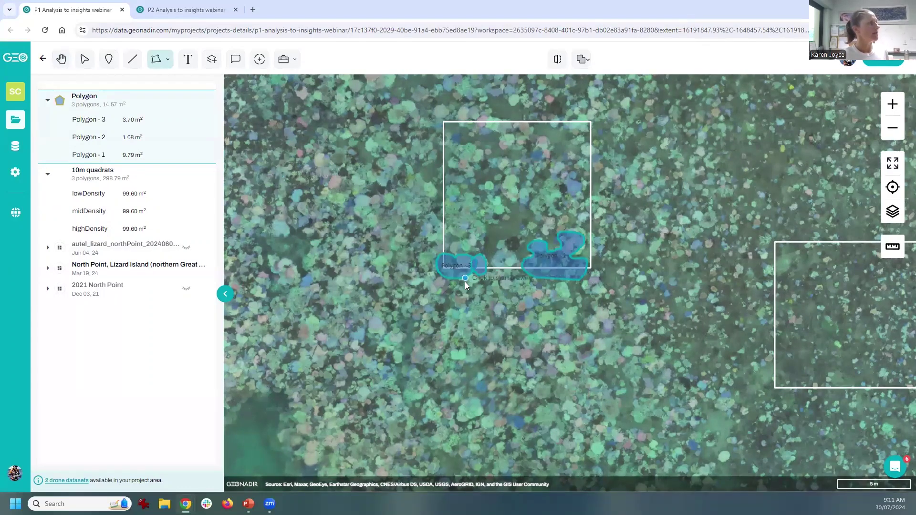
{"action": "scroll", "coordinate": [478, 242], "scroll_direction": "up", "scroll_amount": 1}
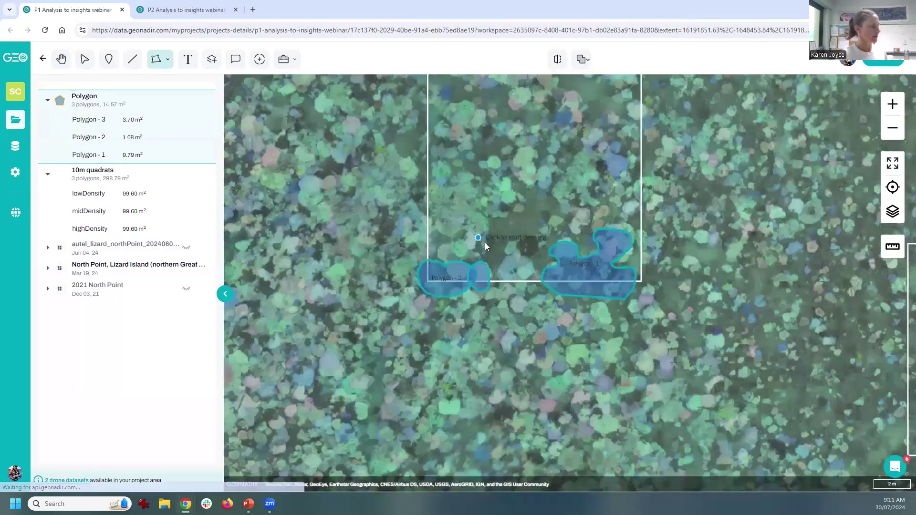
{"action": "scroll", "coordinate": [482, 279], "scroll_direction": "up", "scroll_amount": 1}
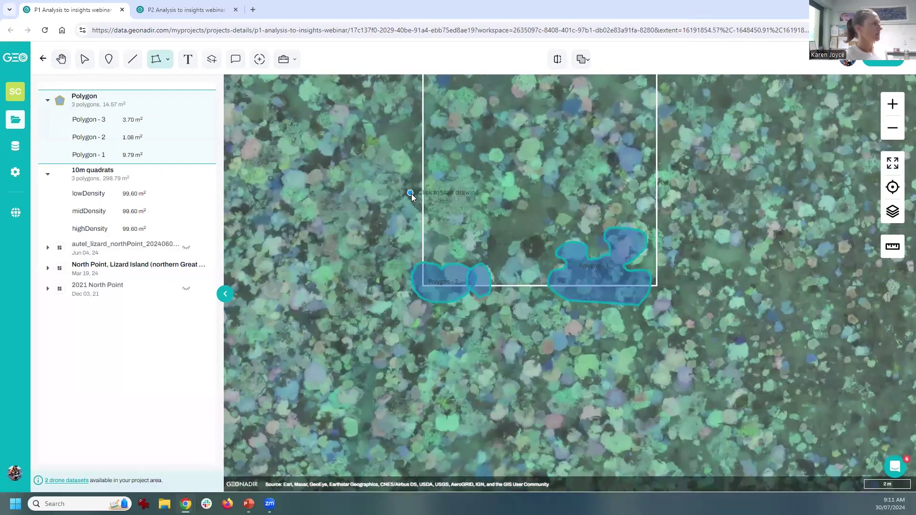
{"action": "mouse_move", "coordinate": [437, 154]}
{"action": "left_mouse_down"}
{"action": "mouse_move", "coordinate": [531, 193]}
{"action": "mouse_move", "coordinate": [537, 205]}
{"action": "mouse_move", "coordinate": [497, 218]}
{"action": "mouse_move", "coordinate": [472, 267]}
{"action": "mouse_move", "coordinate": [453, 258]}
{"action": "mouse_move", "coordinate": [429, 263]}
{"action": "mouse_move", "coordinate": [439, 234]}
{"action": "mouse_move", "coordinate": [411, 221]}
{"action": "left_mouse_up"}
- Merge the four traced coral polygons into a single polygon
{"action": "scroll", "coordinate": [495, 238], "scroll_direction": "down", "scroll_amount": 1}
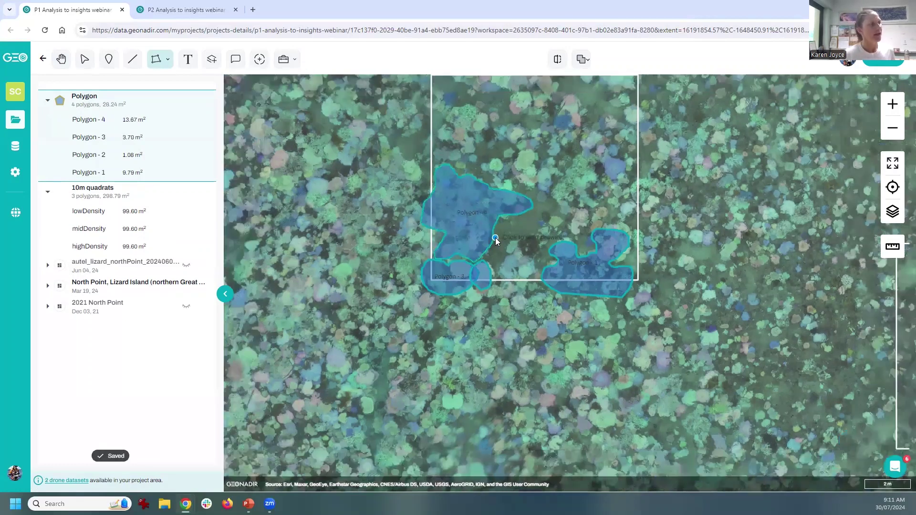
{"action": "scroll", "coordinate": [495, 238], "scroll_direction": "down", "scroll_amount": 1}
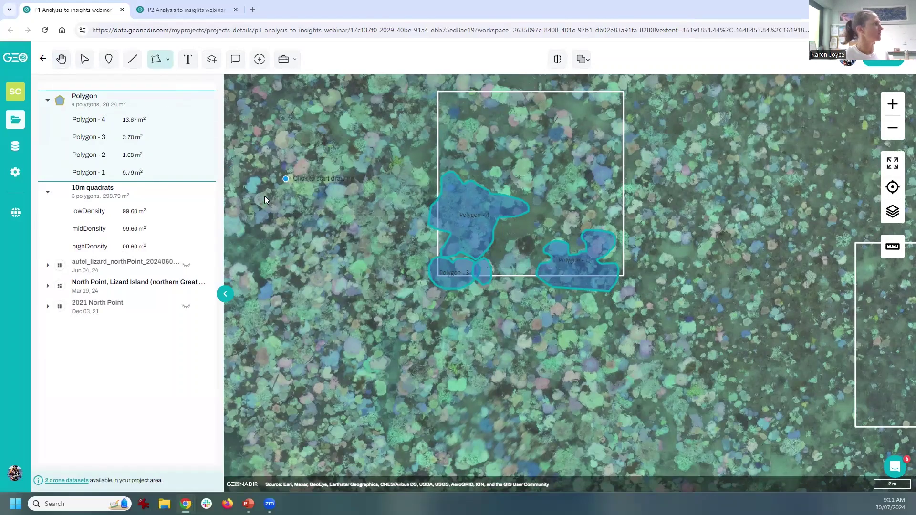
{"action": "left_click", "coordinate": [579, 60]}
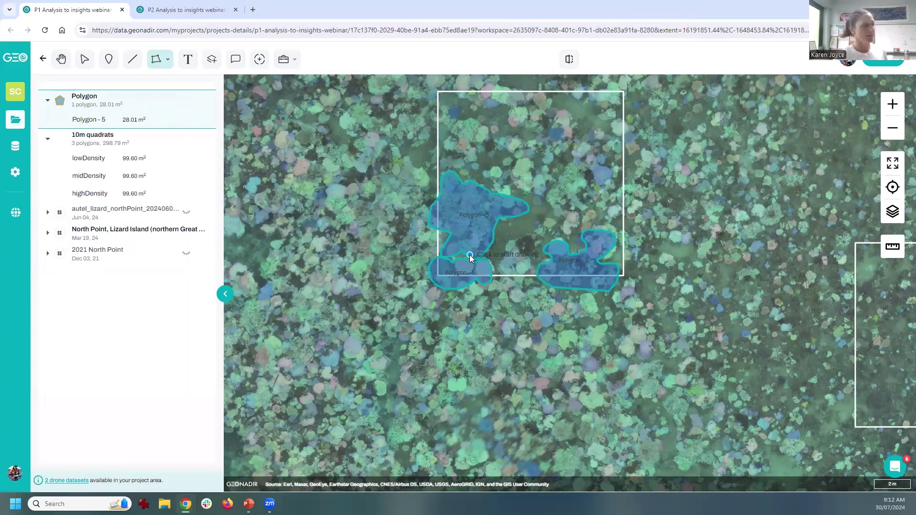
- Create the intersection of the merged coral polygon and the midDensity quadrat, and hide the original Polygon layer
{"action": "left_click", "coordinate": [54, 177]}
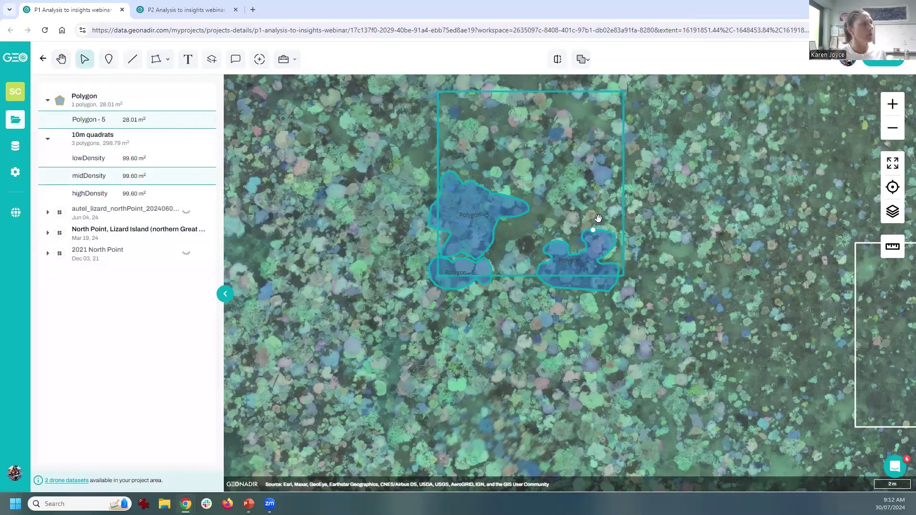
{"action": "left_click", "coordinate": [588, 61]}
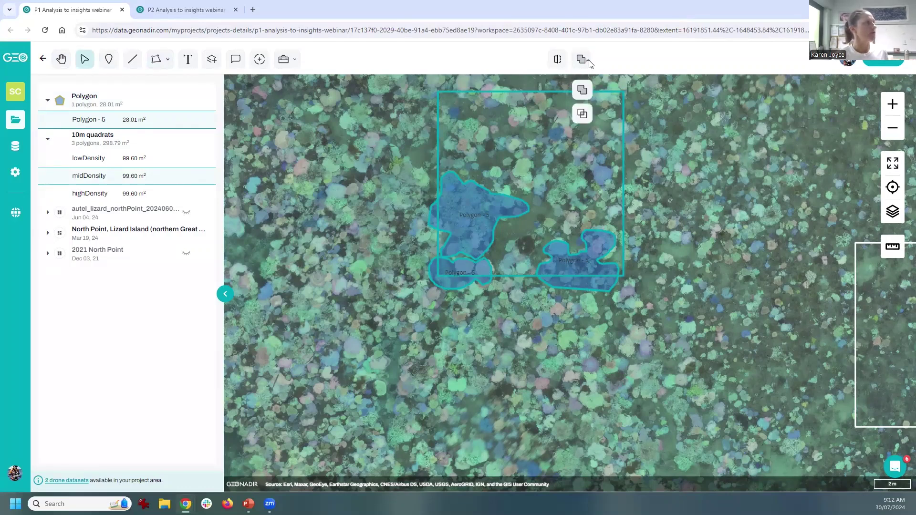
{"action": "left_click", "coordinate": [581, 116]}
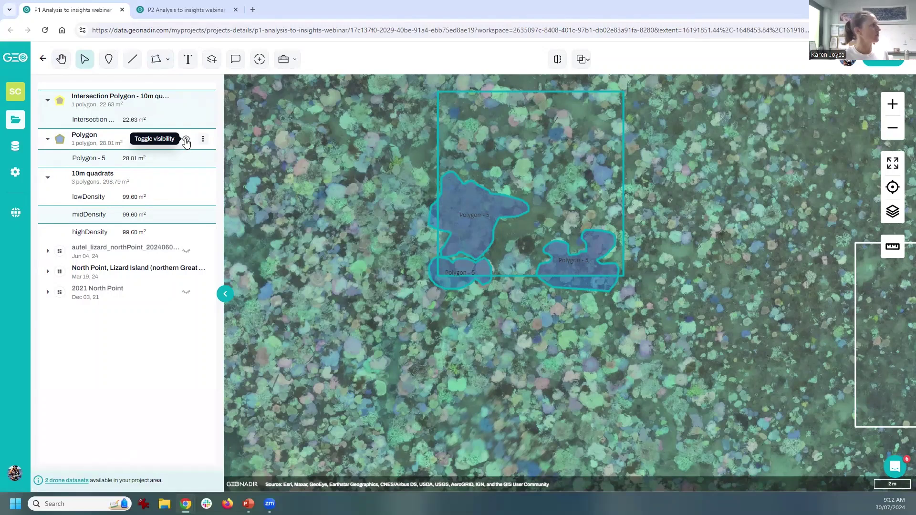
{"action": "left_click", "coordinate": [186, 140]}
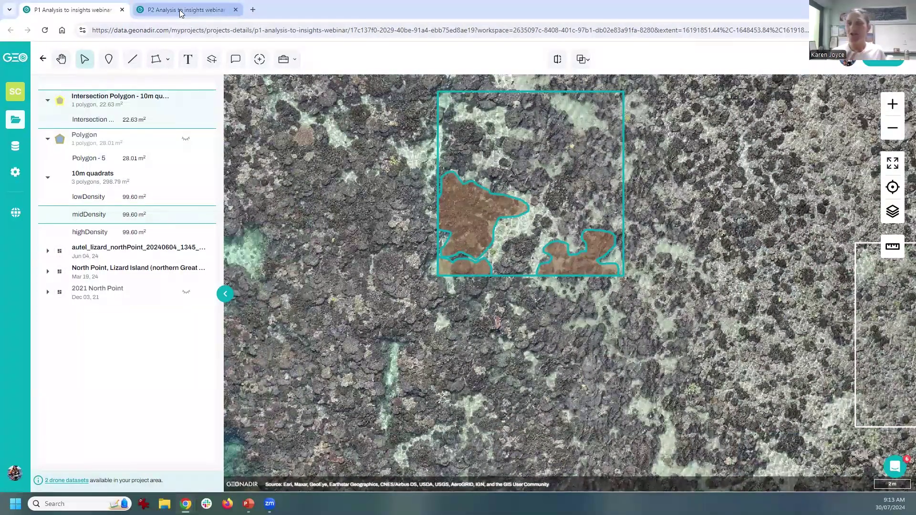
- Switch to the P2 Analysis to insights webinar project and show the Med, Low and High dens post bleaching layers
{"action": "mouse_move", "coordinate": [181, 13]}
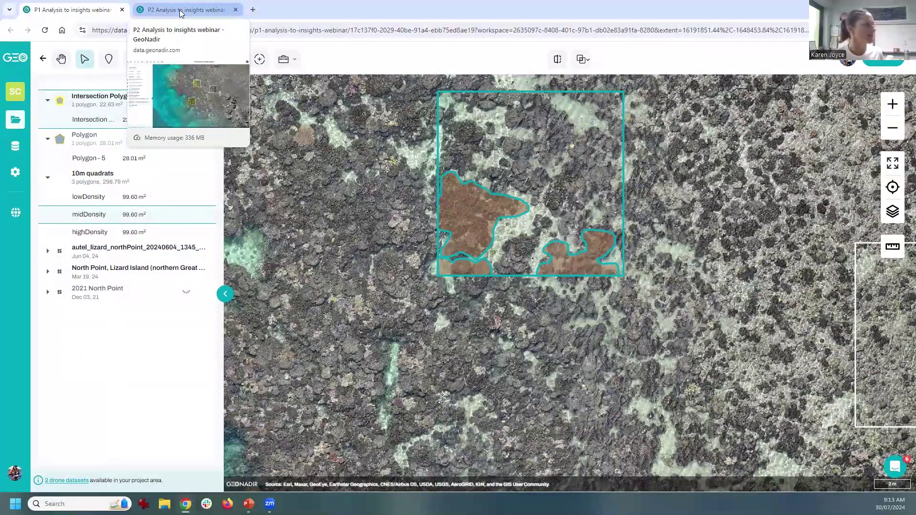
{"action": "left_click", "coordinate": [181, 13]}
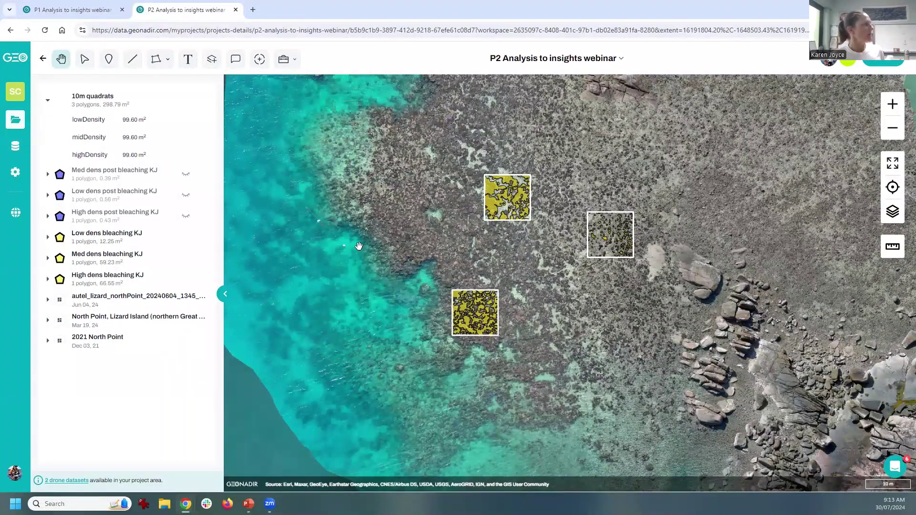
{"action": "left_click", "coordinate": [185, 174]}
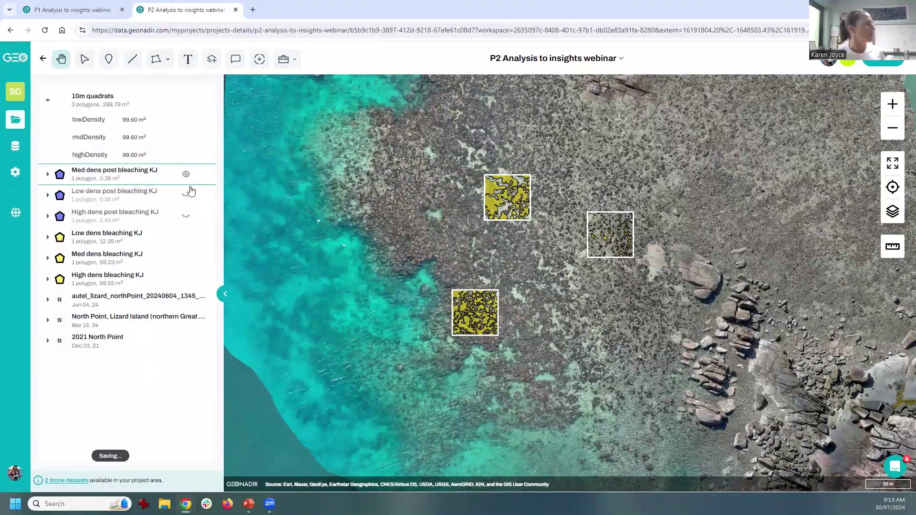
{"action": "left_click", "coordinate": [186, 196]}
{"action": "left_click", "coordinate": [186, 218]}
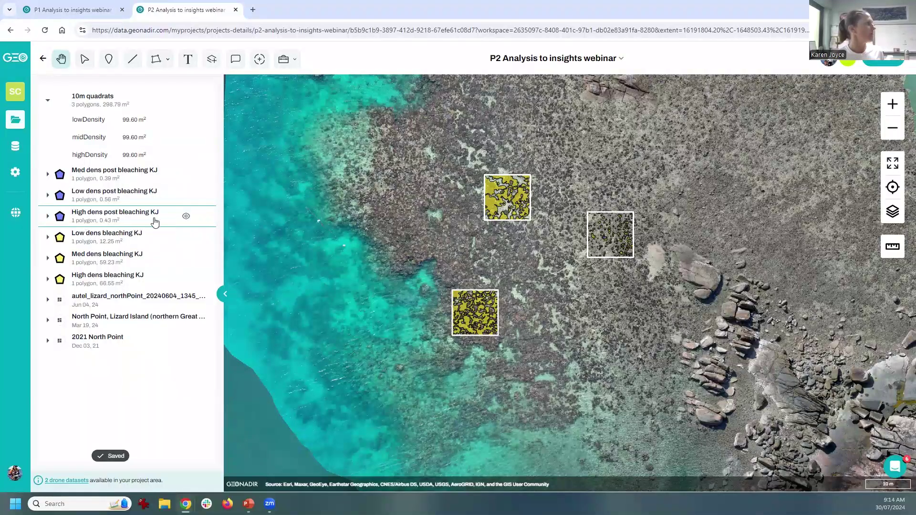